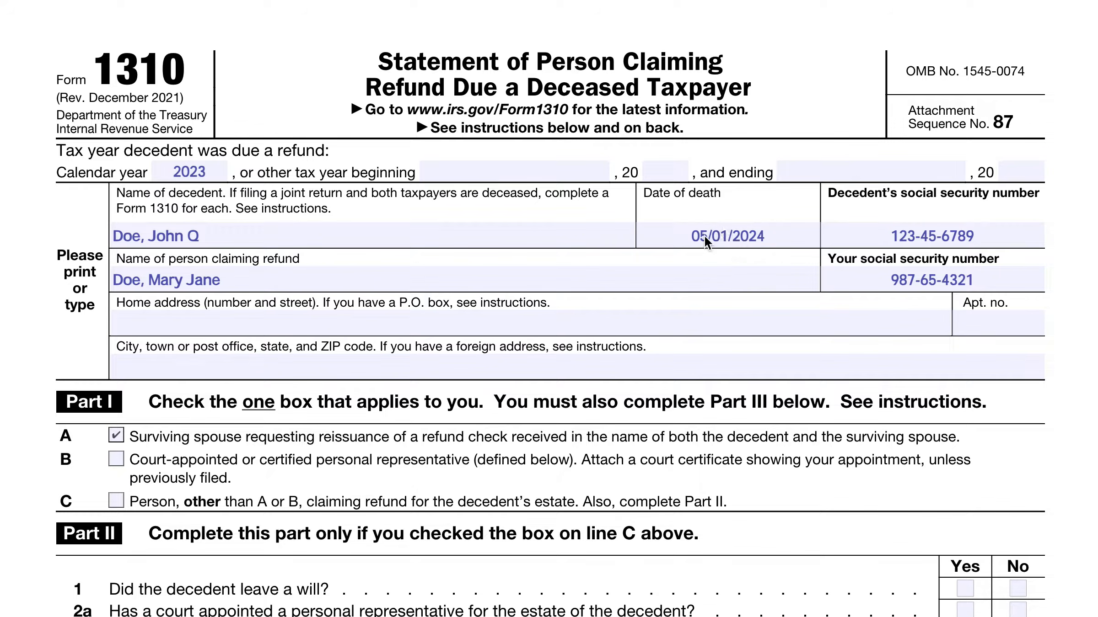
left_click(719, 239)
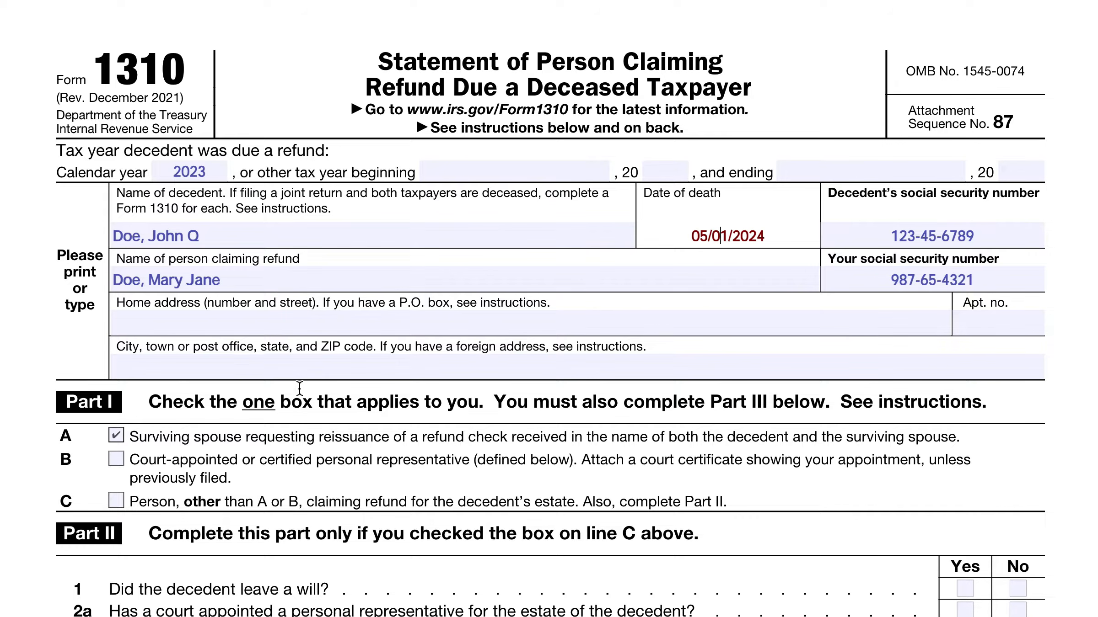
scroll(300, 371, "down", 7)
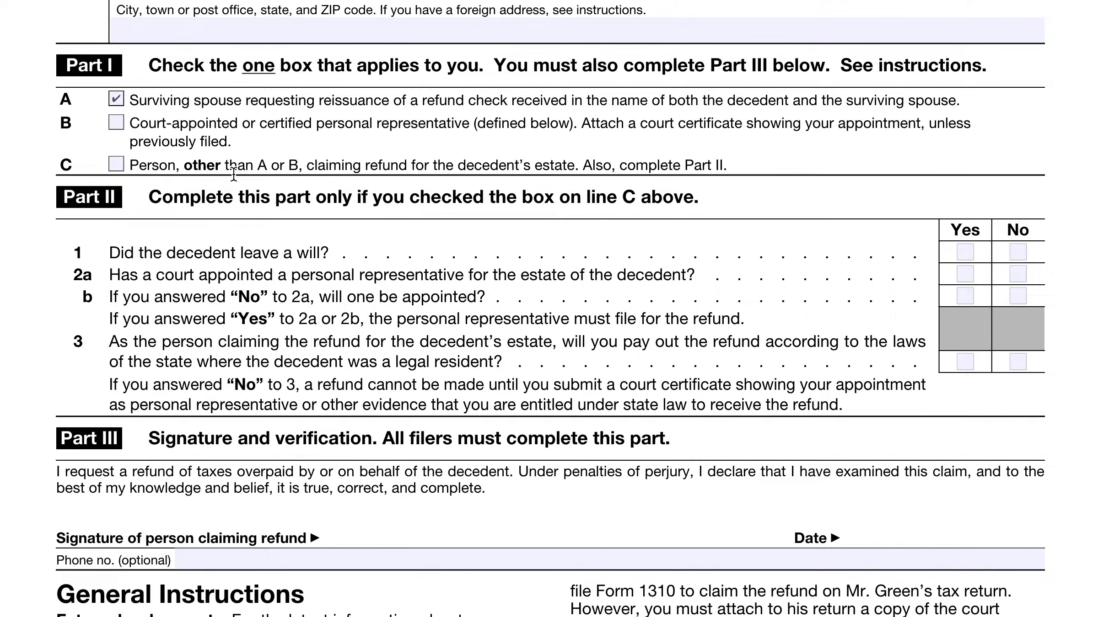
scroll(233, 174, "up", 7)
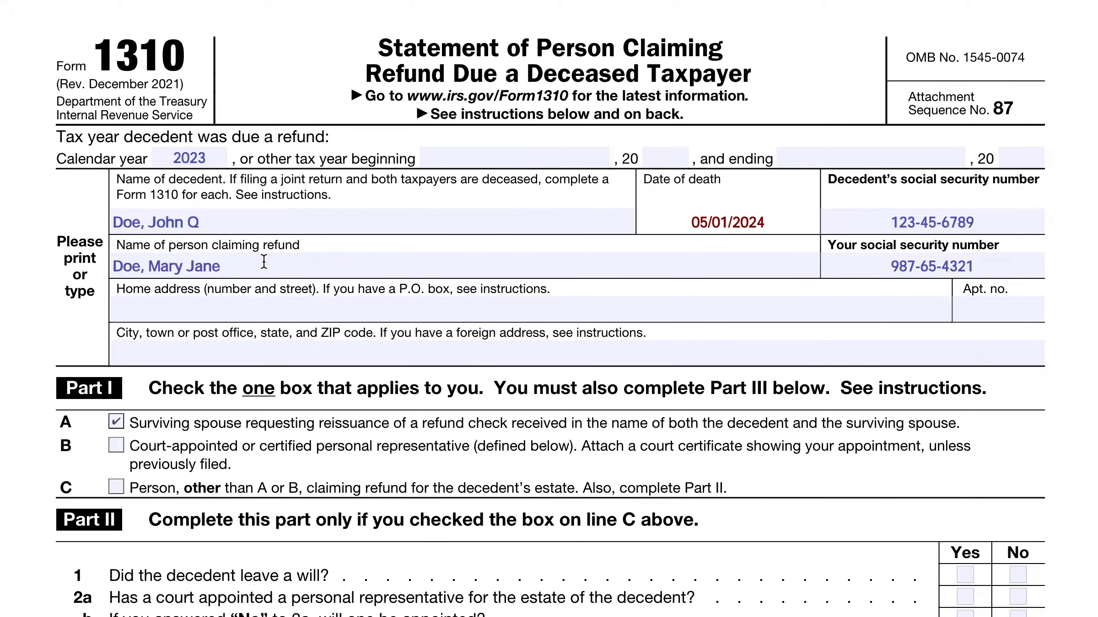
scroll(264, 261, "down", 3)
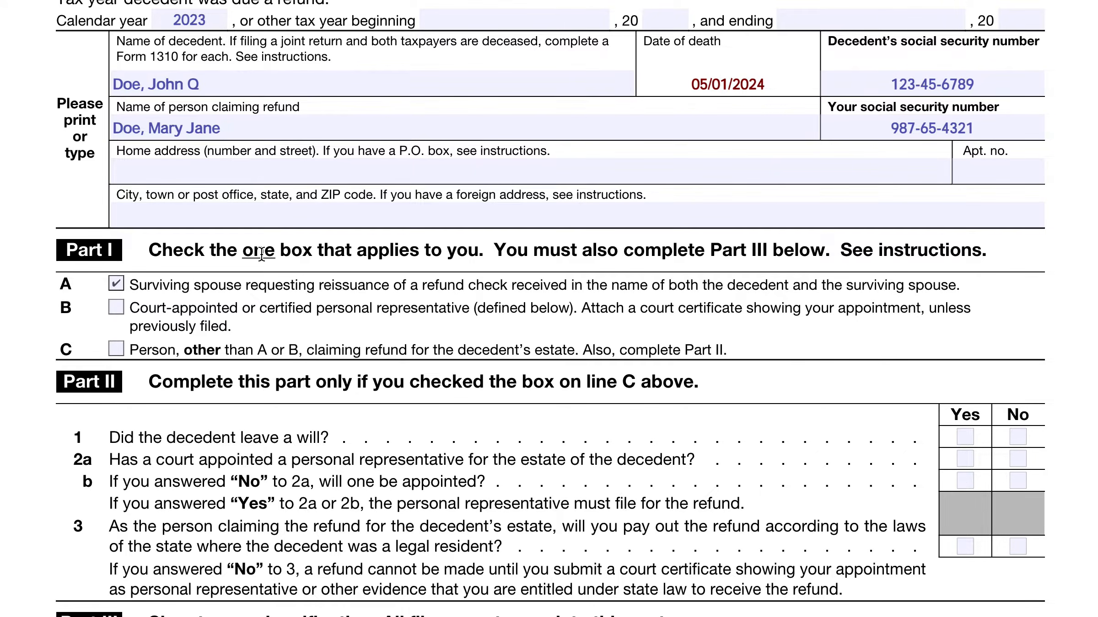
scroll(265, 262, "down", 3)
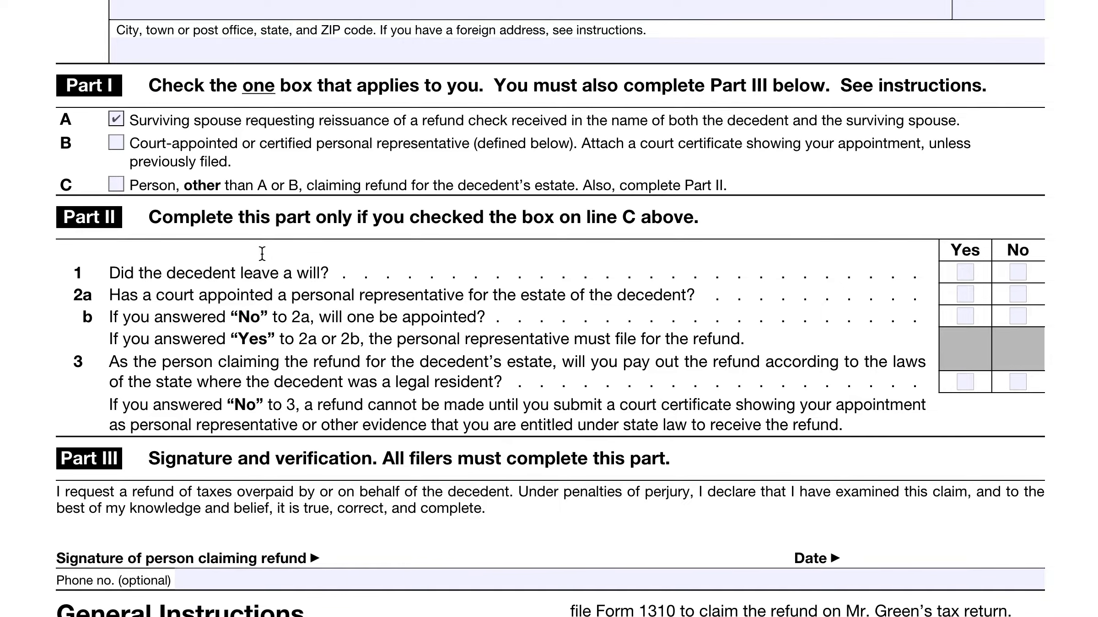
scroll(262, 253, "up", 6)
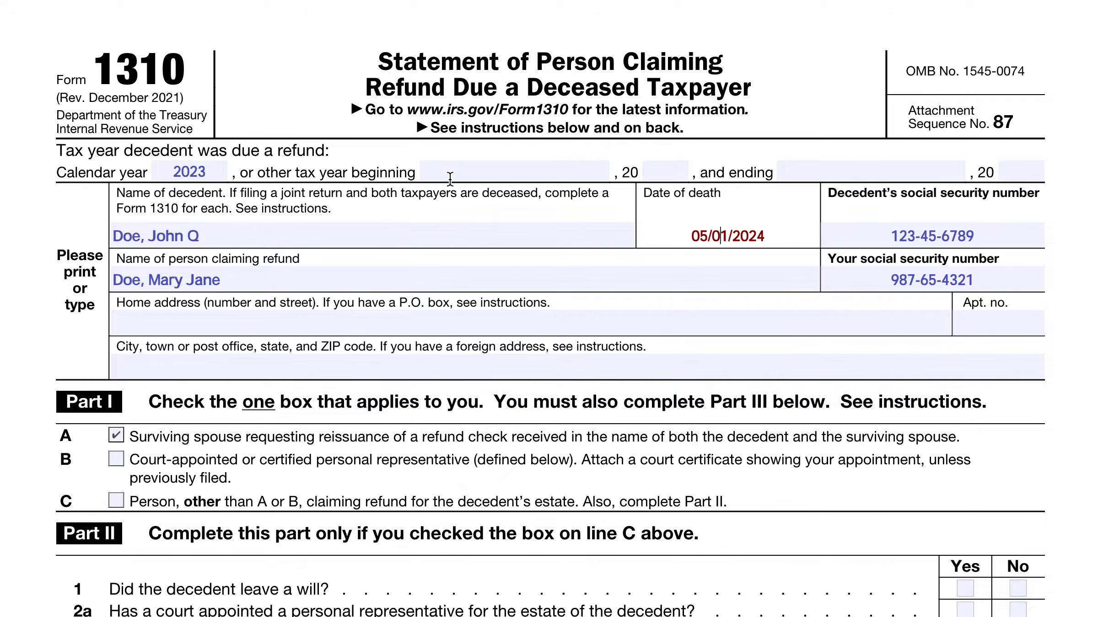
Step: Enter October 1, 2022 as the beginning of the other tax year
left_click(511, 175)
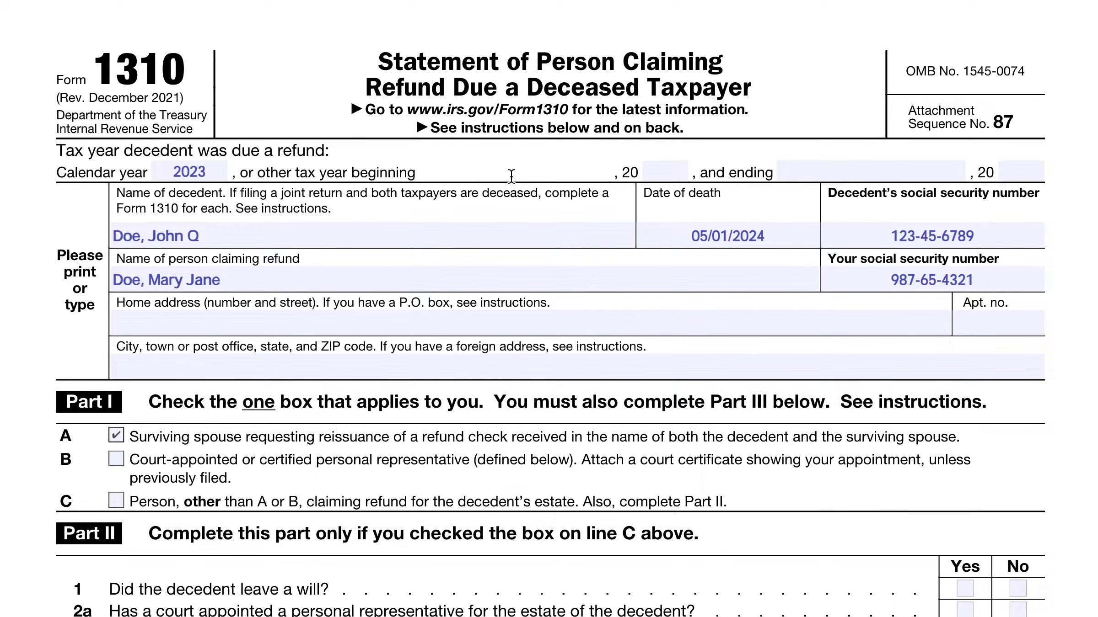
type("October 1")
key("Tab")
type("2")
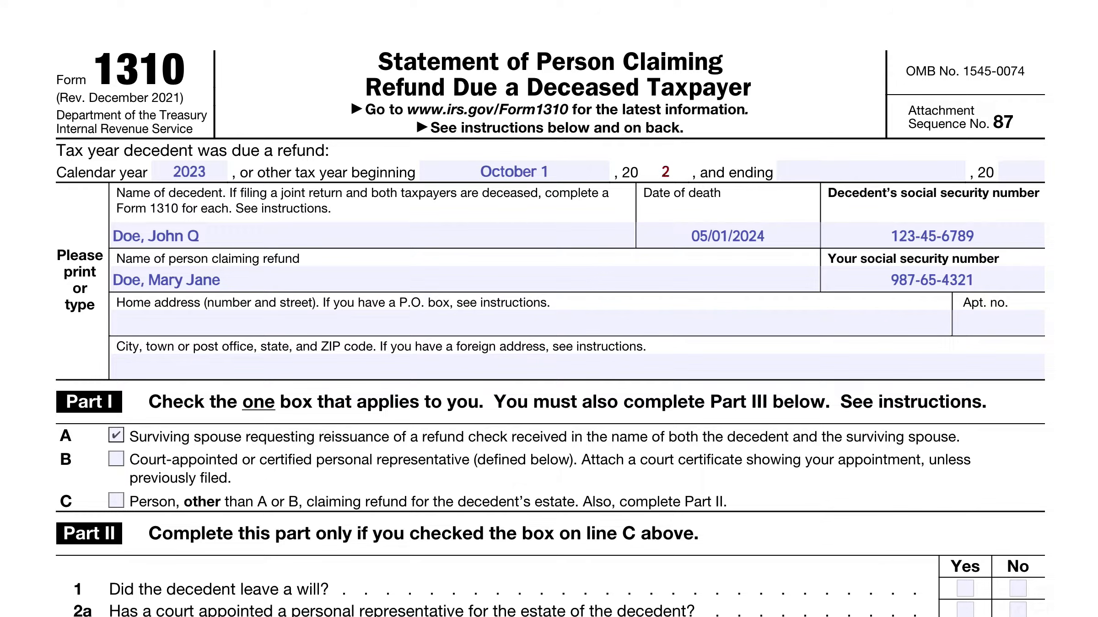
type("2")
Step: Enter September 30, 2023 as the end of the other tax year
key("Tab")
type("Se")
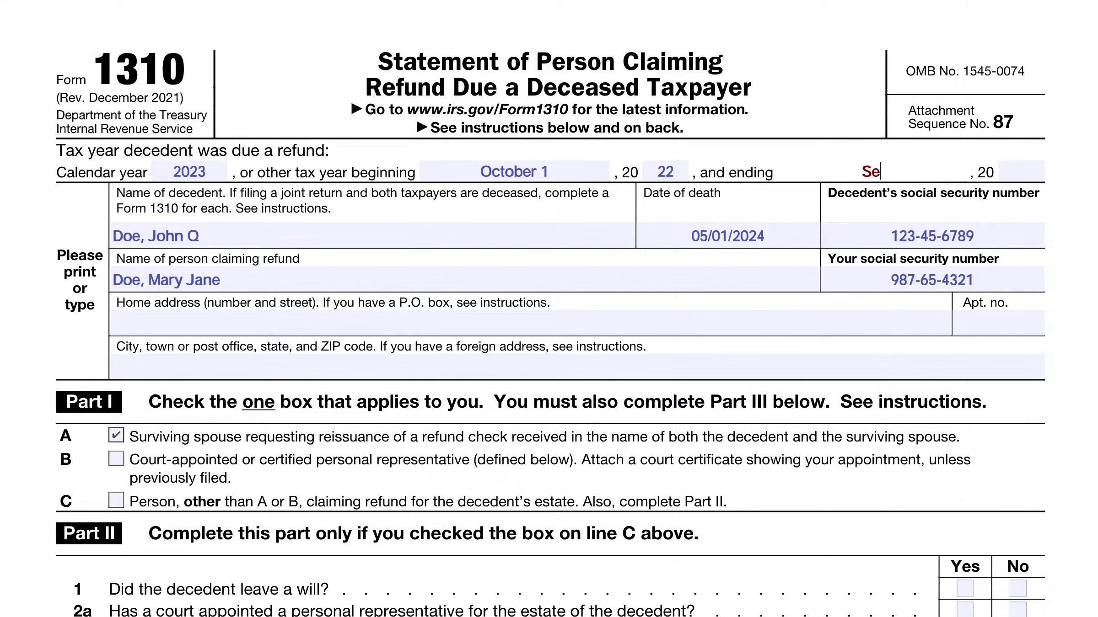
type("ptember 30")
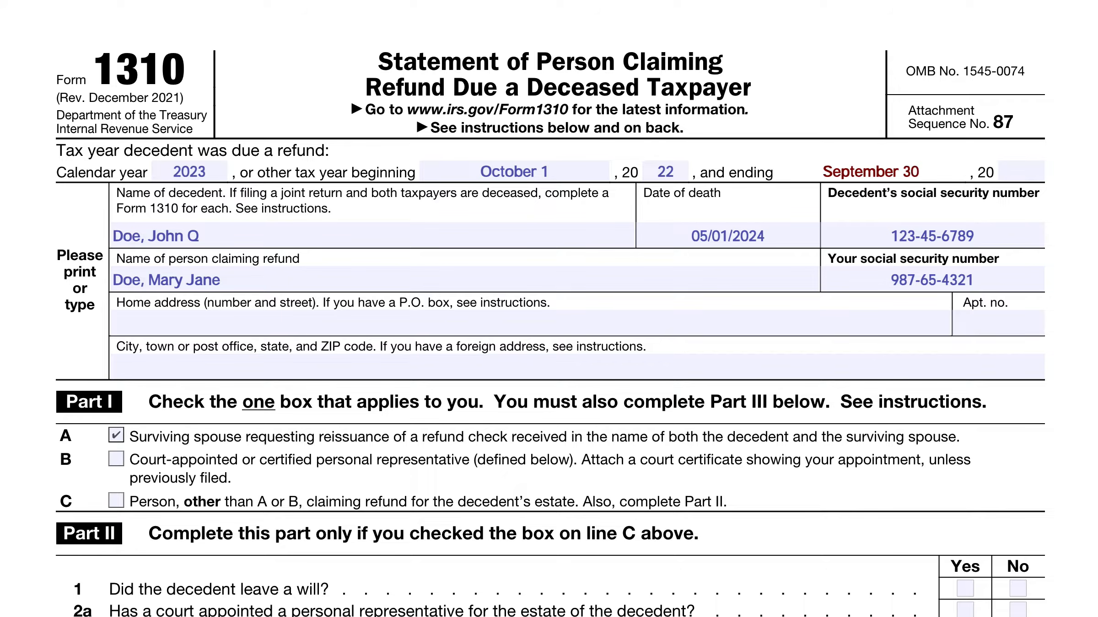
key("Tab")
type("23")
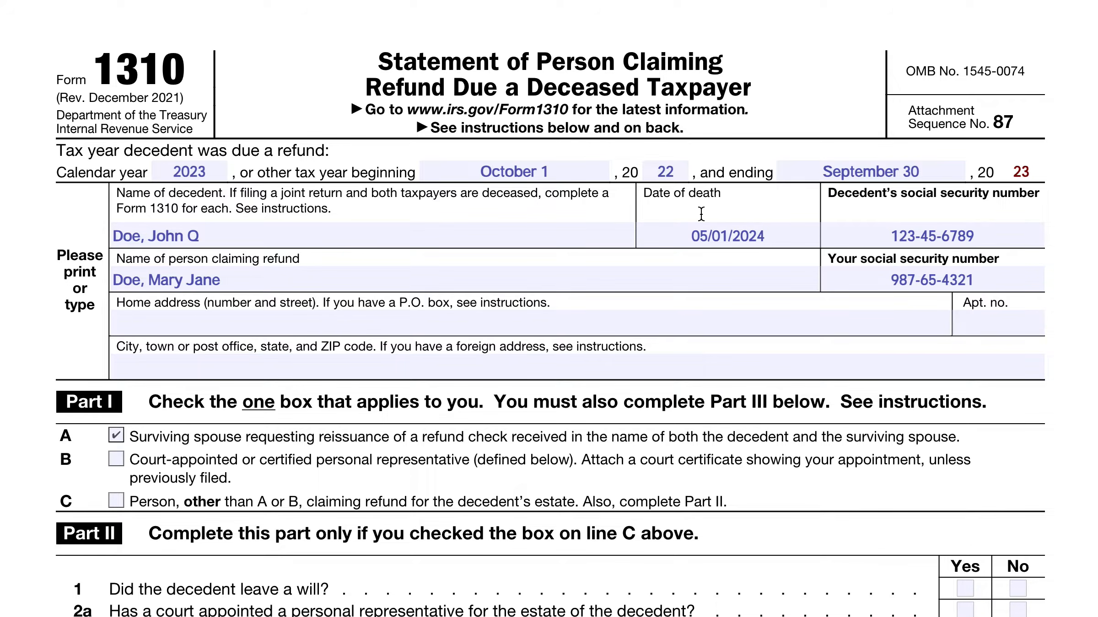
Step: Clear the beginning and ending dates and years of the other tax year, keeping only the calendar year
triple_click(531, 170)
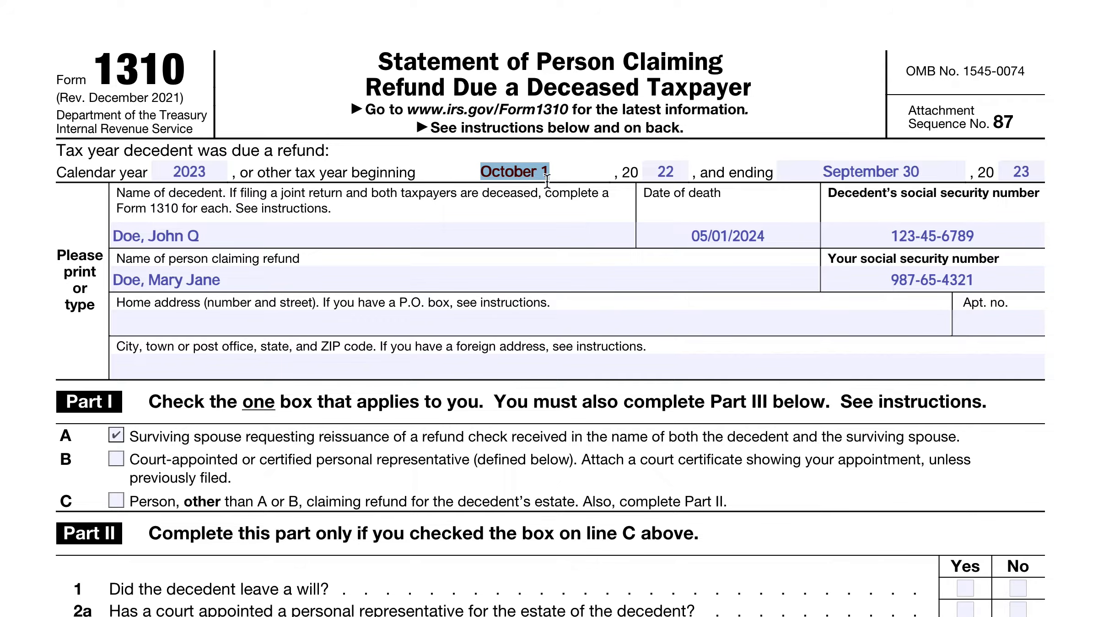
key("Delete")
triple_click(661, 172)
key("Delete")
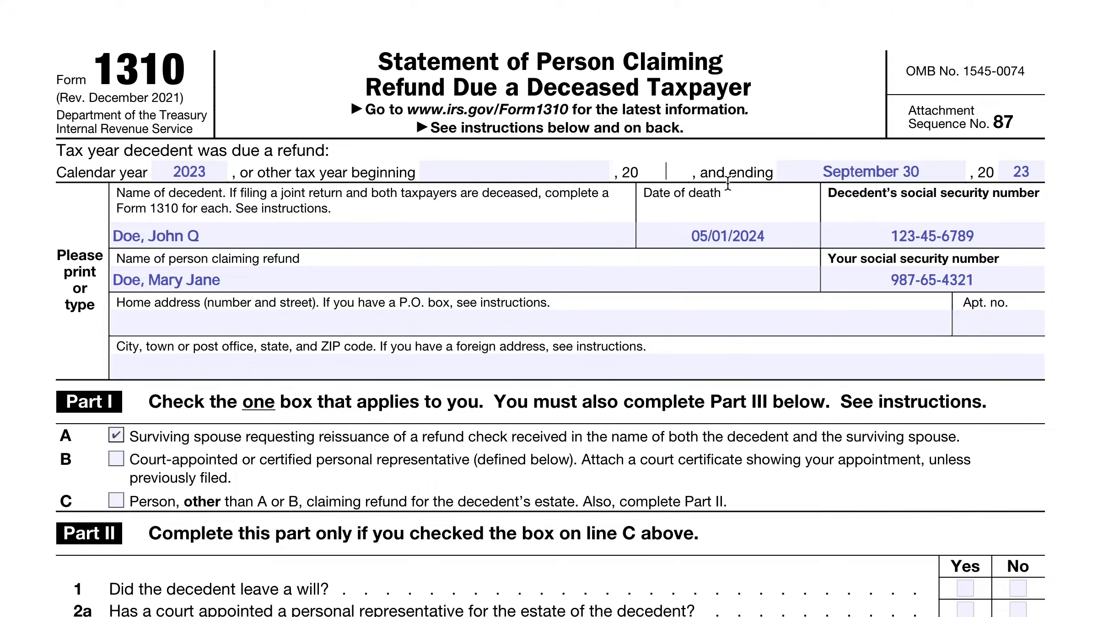
triple_click(886, 165)
key("Delete")
triple_click(1020, 171)
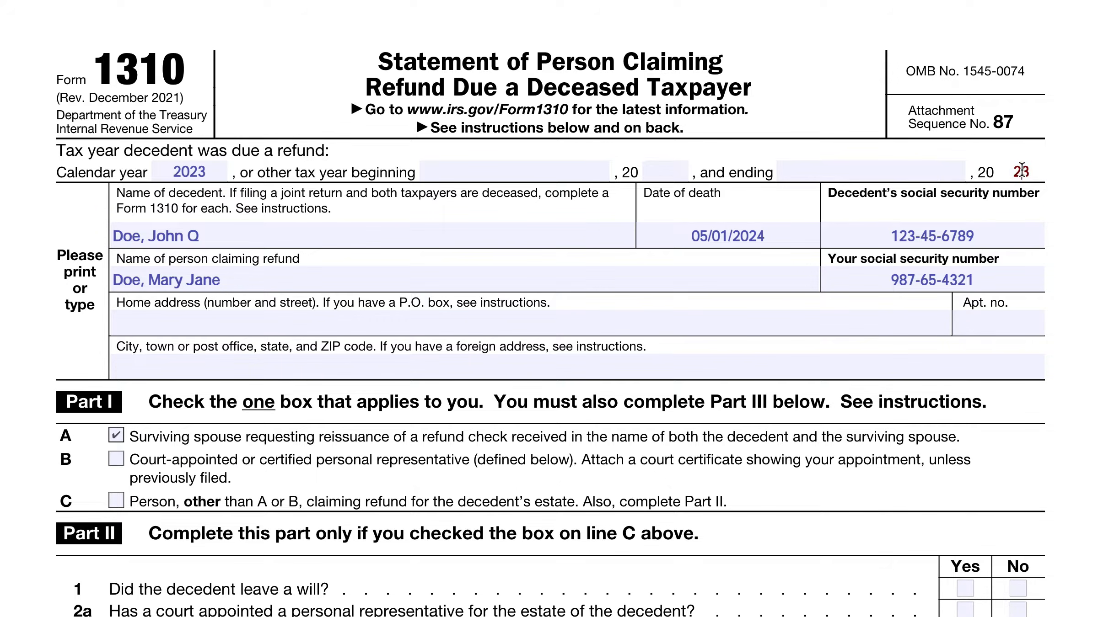
key("Delete")
Step: Fill in the home street address of the person claiming the refund
left_click(685, 322)
type("123")
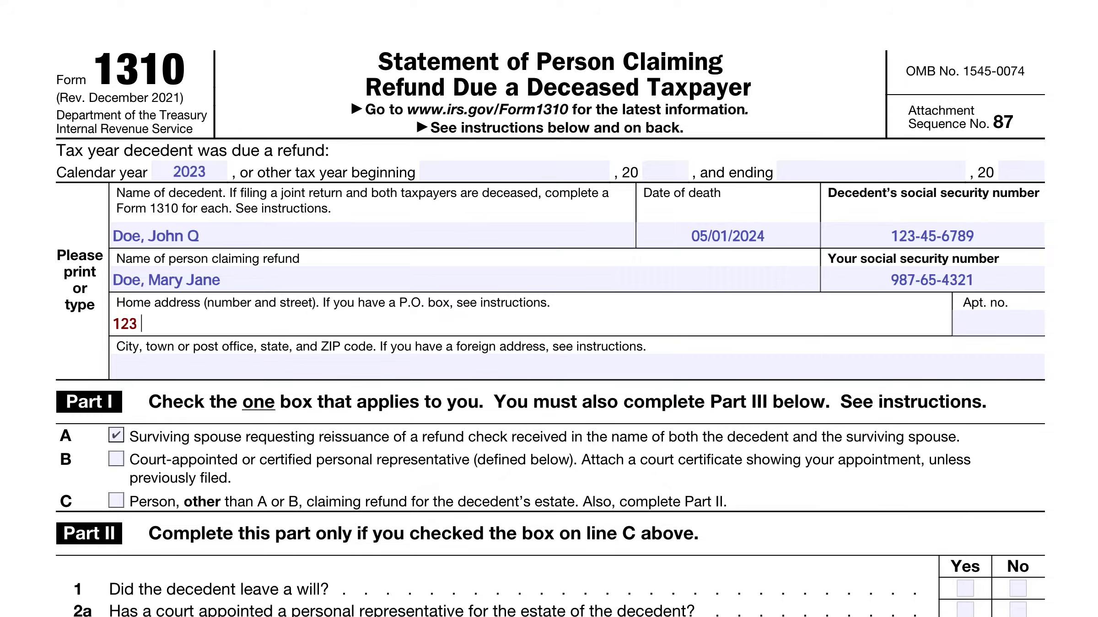
type(" Anywhere")
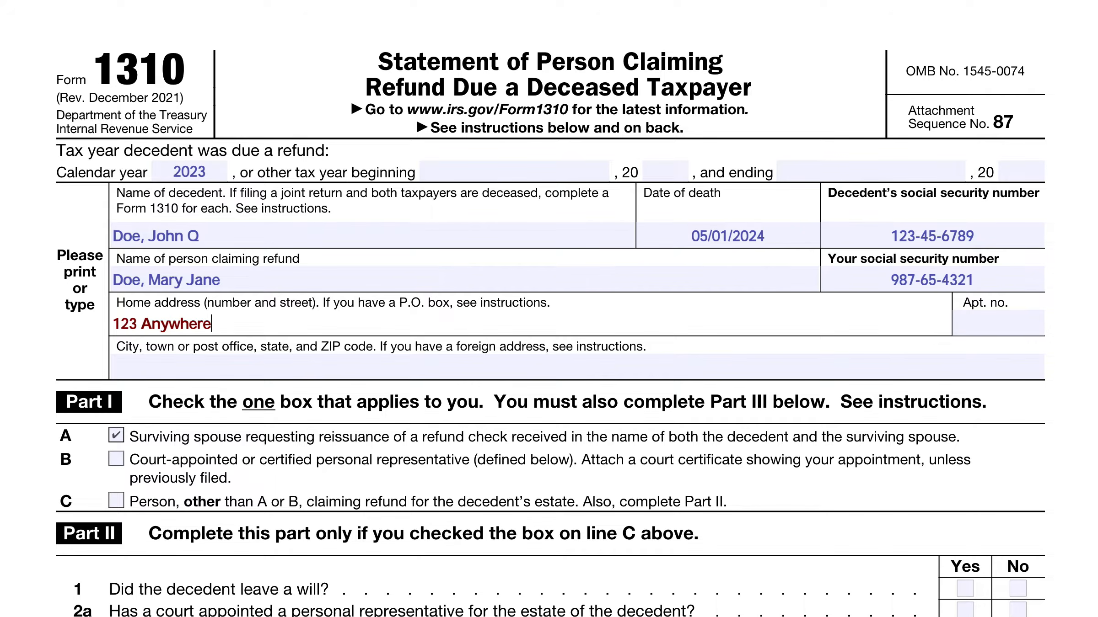
type(" Road")
key("Tab")
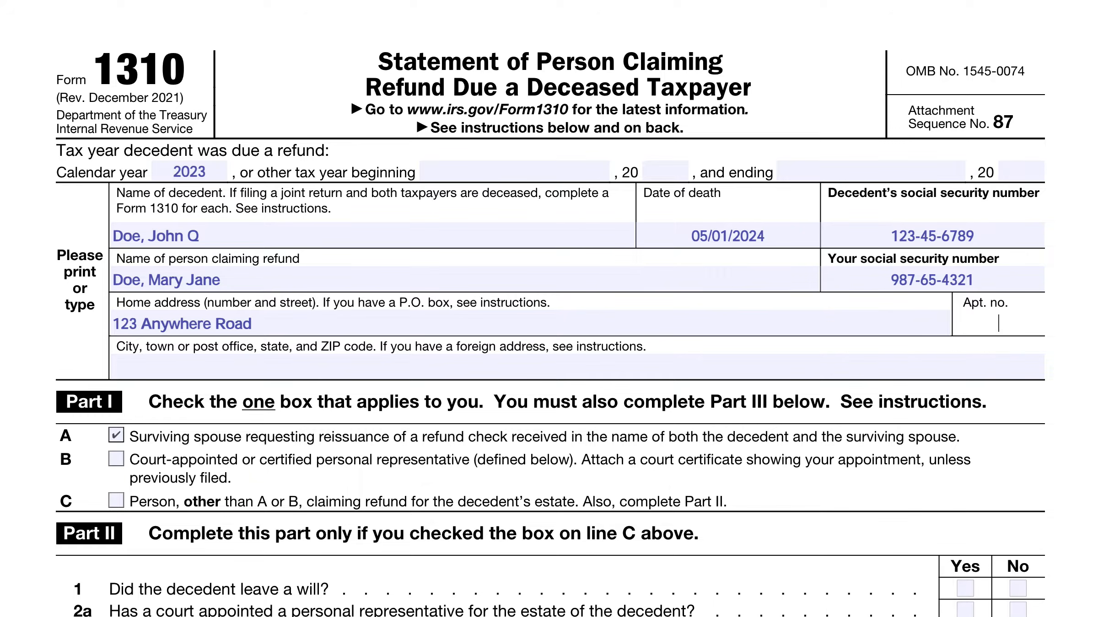
Step: Leave the apartment number blank and fill in the claimant's city, state and ZIP code
key("Tab")
type("Any Town")
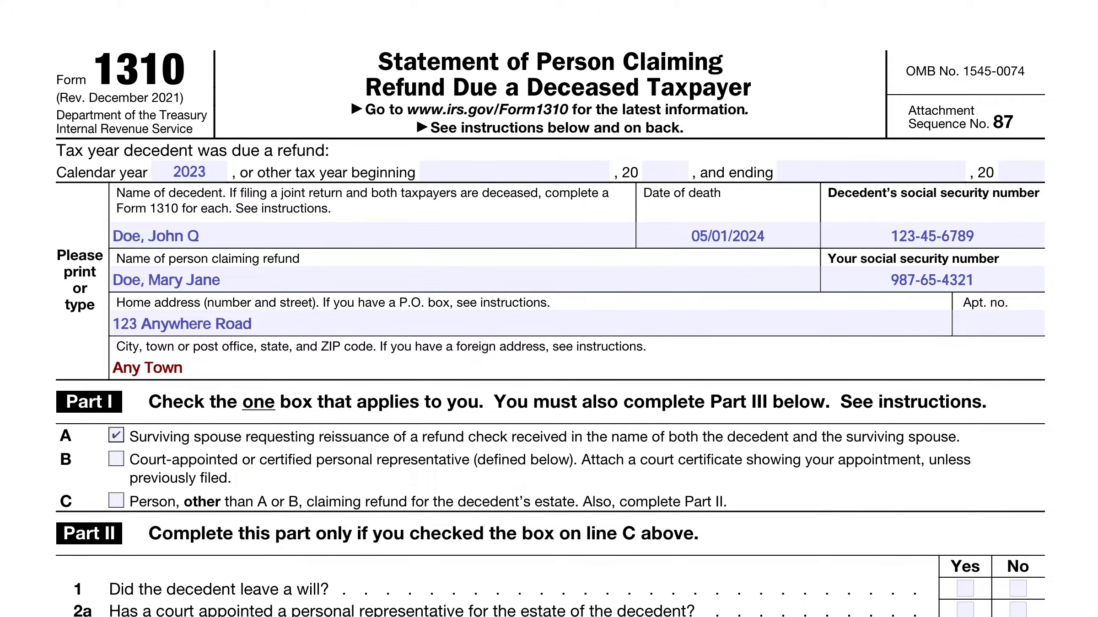
type(", TX 12345")
Step: Review Parts I to III of the form, down to the signature line and the optional phone number field
scroll(184, 478, "down", 1)
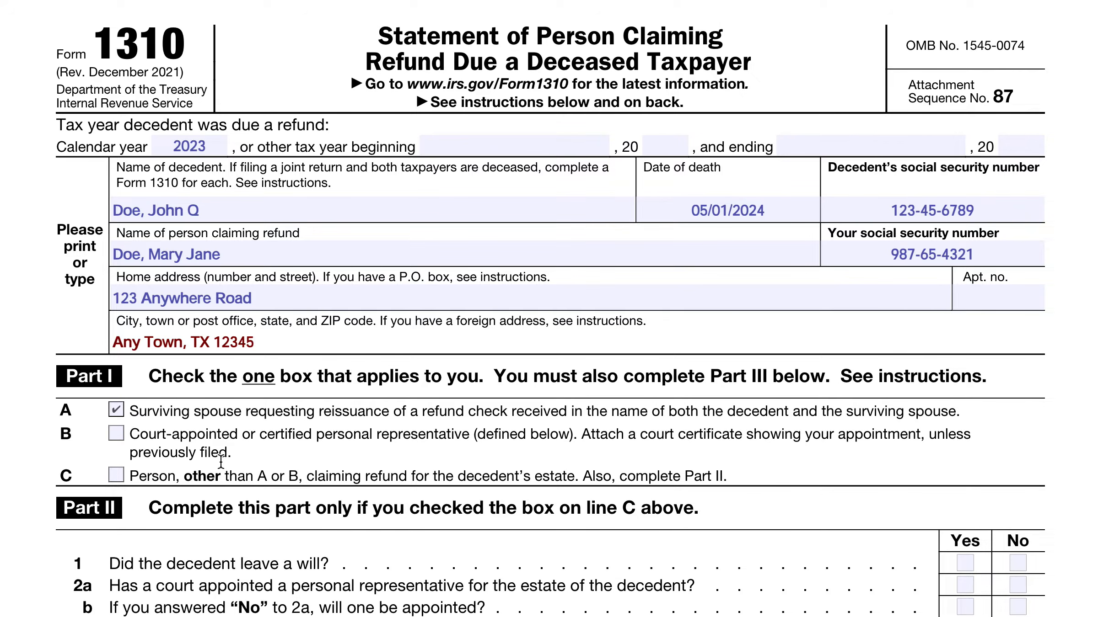
scroll(221, 462, "down", 3)
scroll(228, 533, "down", 1)
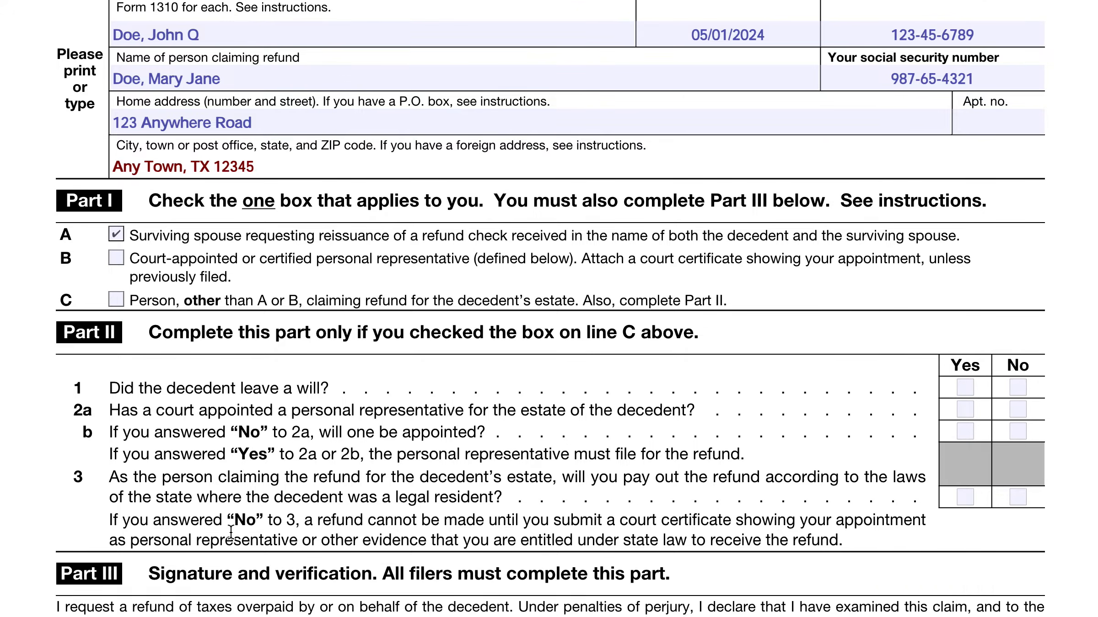
scroll(231, 533, "down", 2)
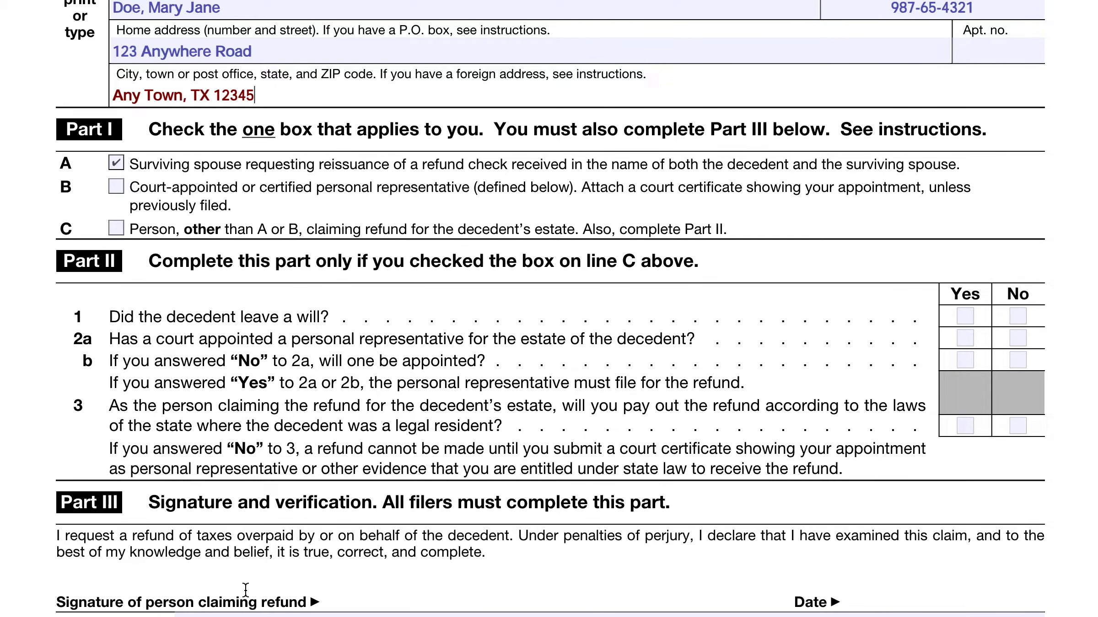
scroll(245, 595, "down", 1)
left_click(259, 572)
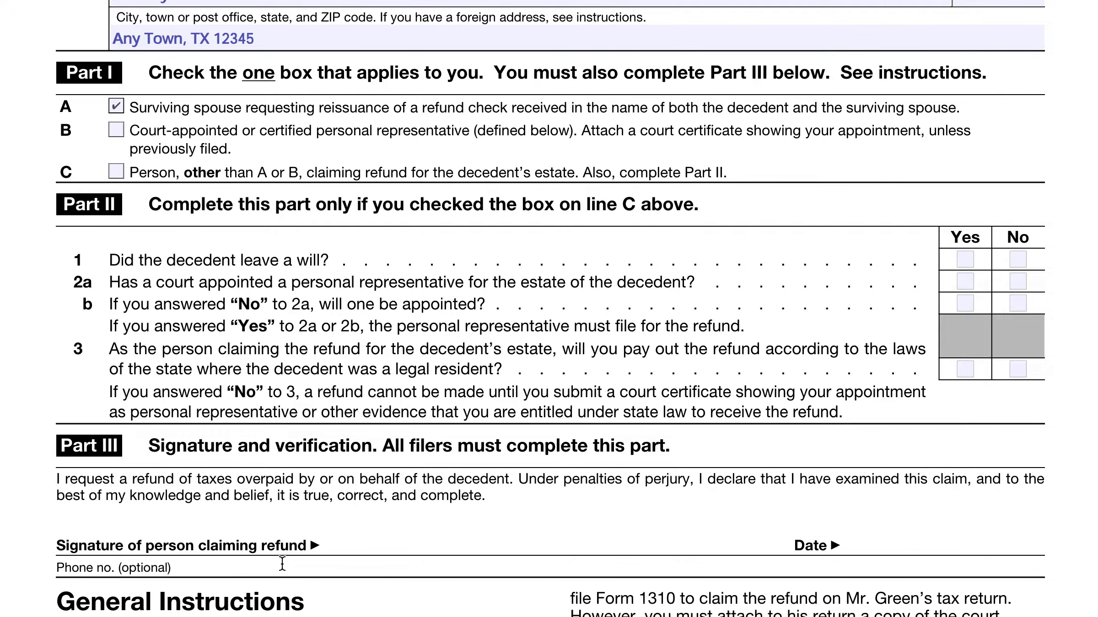
scroll(277, 566, "up", 2)
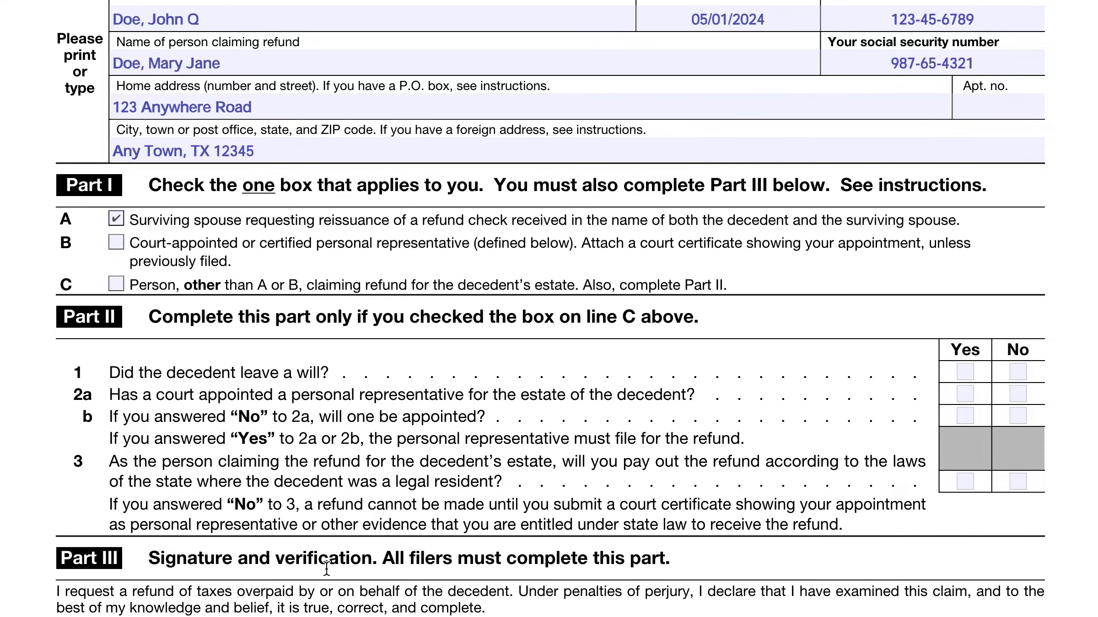
scroll(370, 577, "up", 1)
scroll(371, 577, "up", 2)
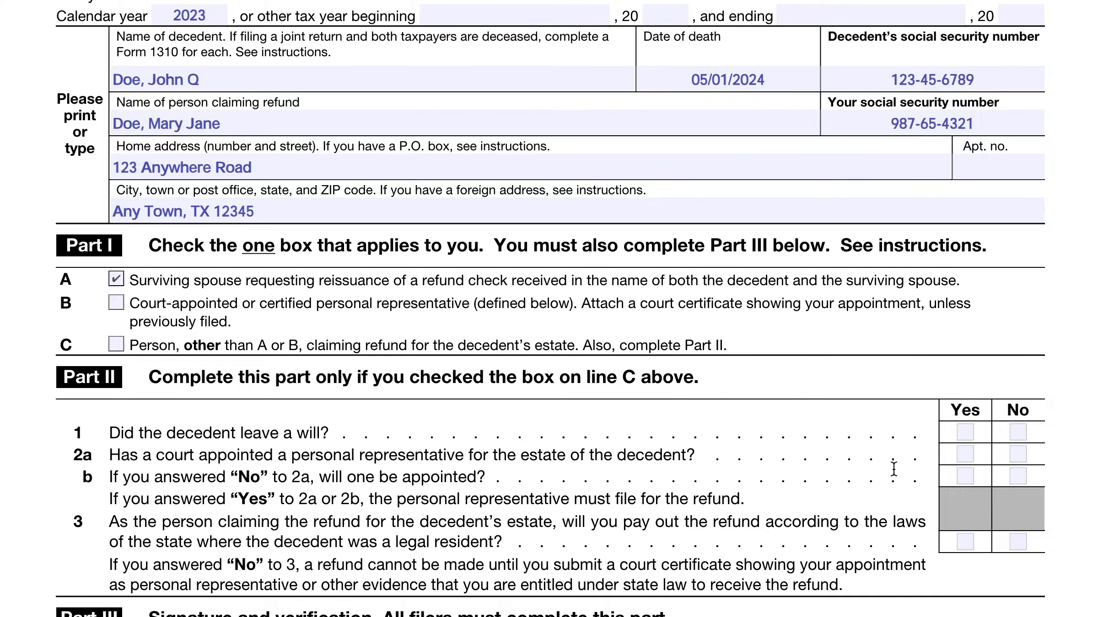
Step: Answer the Part II questions with Yes for 1, No for 2a and 2b, and Yes for 3, leaving line B unchecked
left_click(965, 433)
left_click(123, 305)
left_click(124, 306)
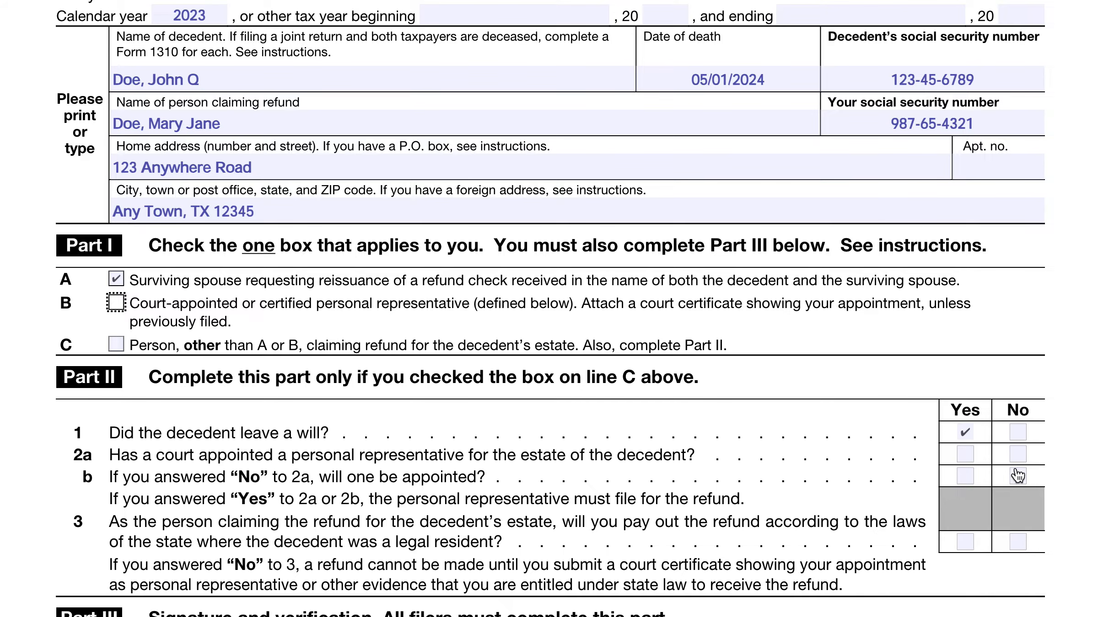
left_click(1017, 454)
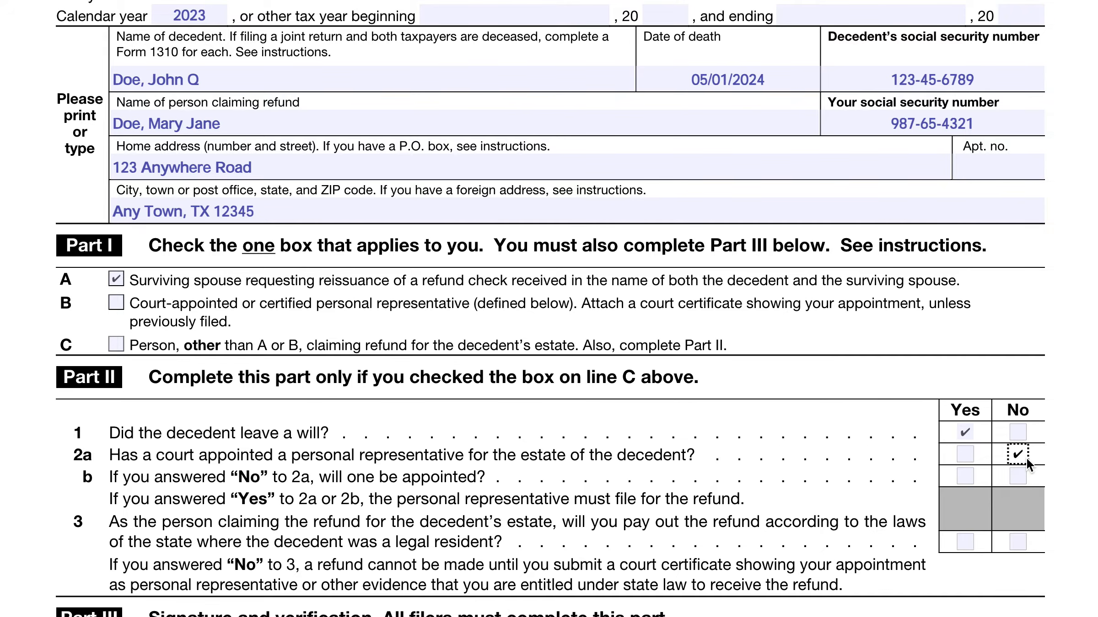
left_click(1018, 477)
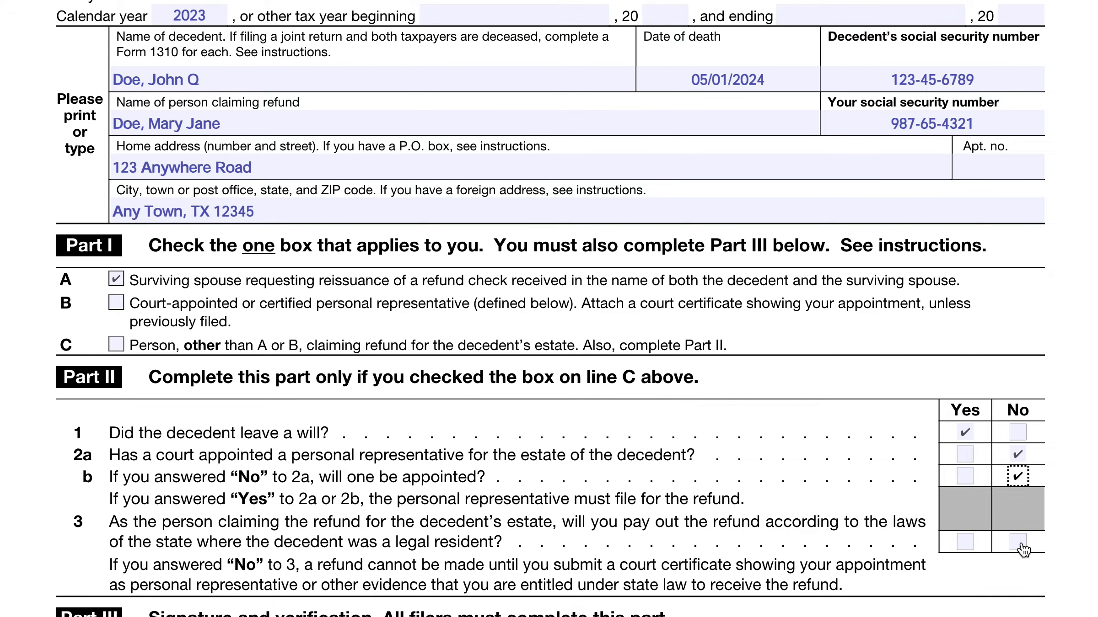
left_click(966, 544)
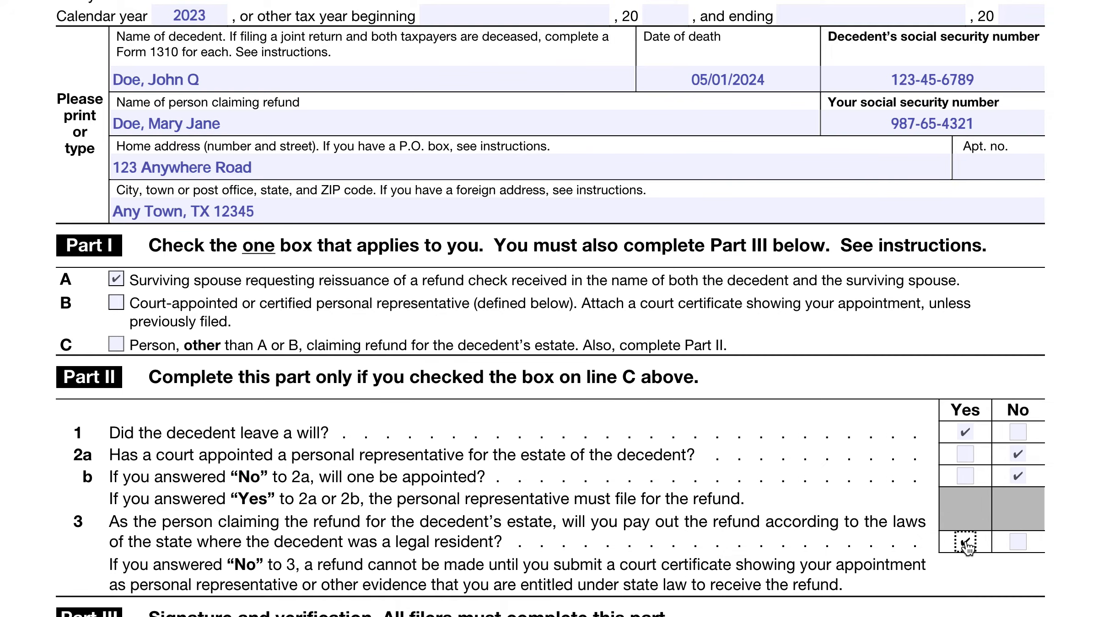
Step: Examine the Part III signature section, the general instructions on who must file and where to file, and the completed entries
scroll(865, 537, "down", 4)
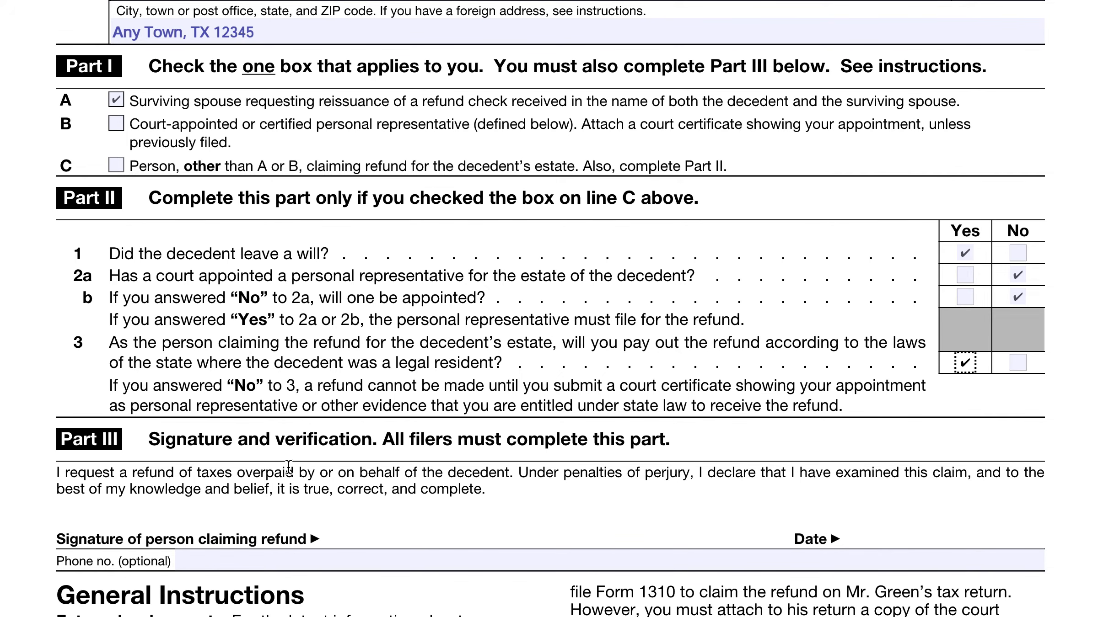
scroll(249, 279, "up", 2)
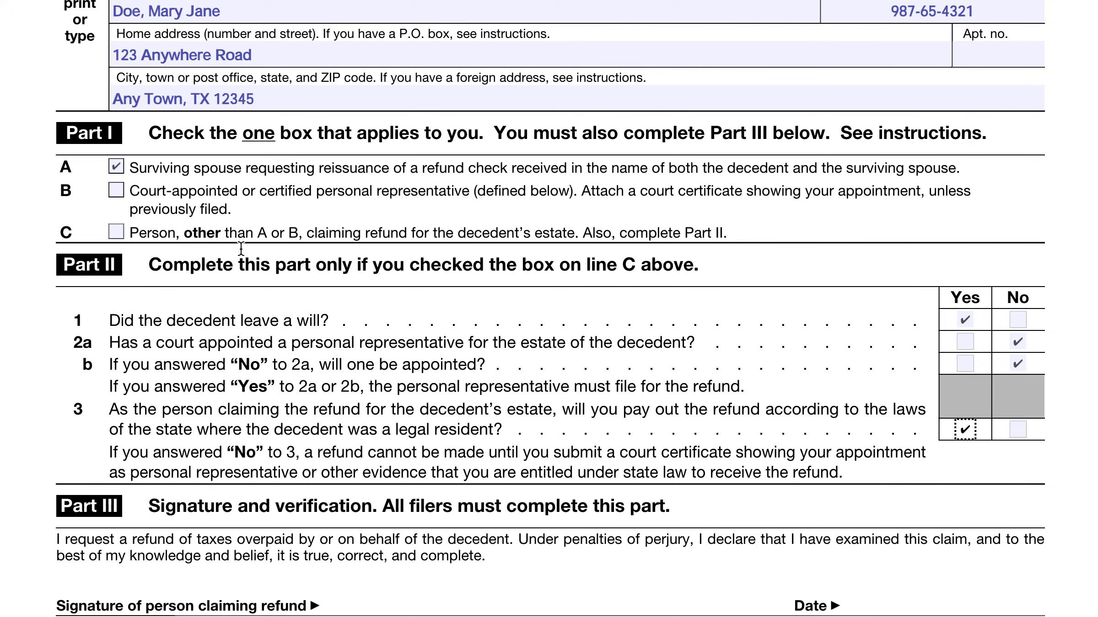
scroll(337, 447, "down", 5)
scroll(336, 446, "down", 7)
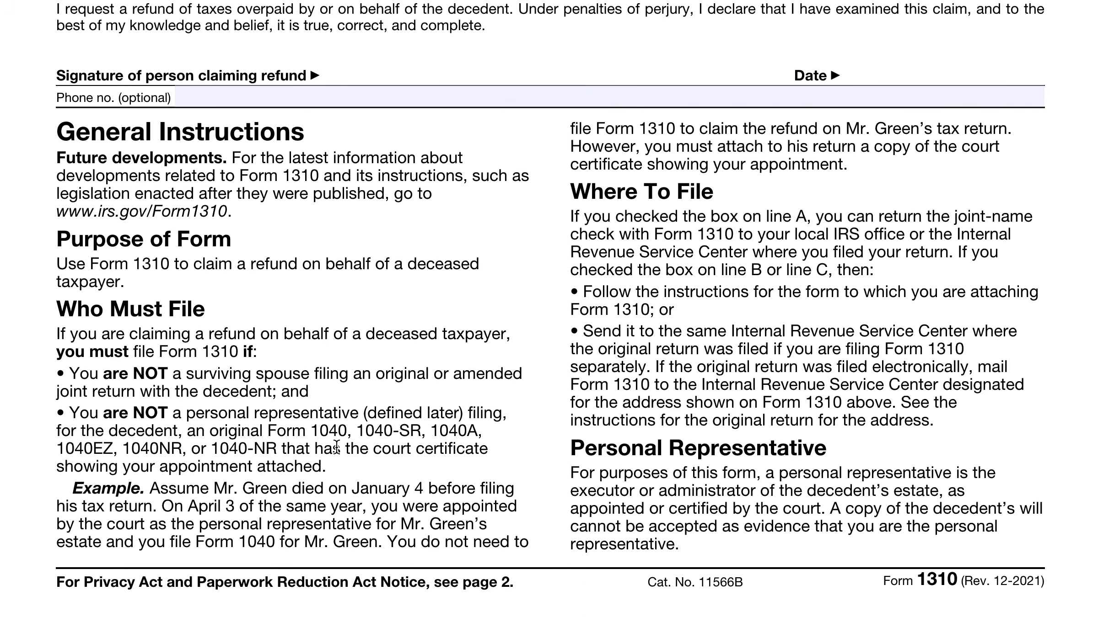
scroll(340, 437, "up", 5)
scroll(342, 435, "down", 1)
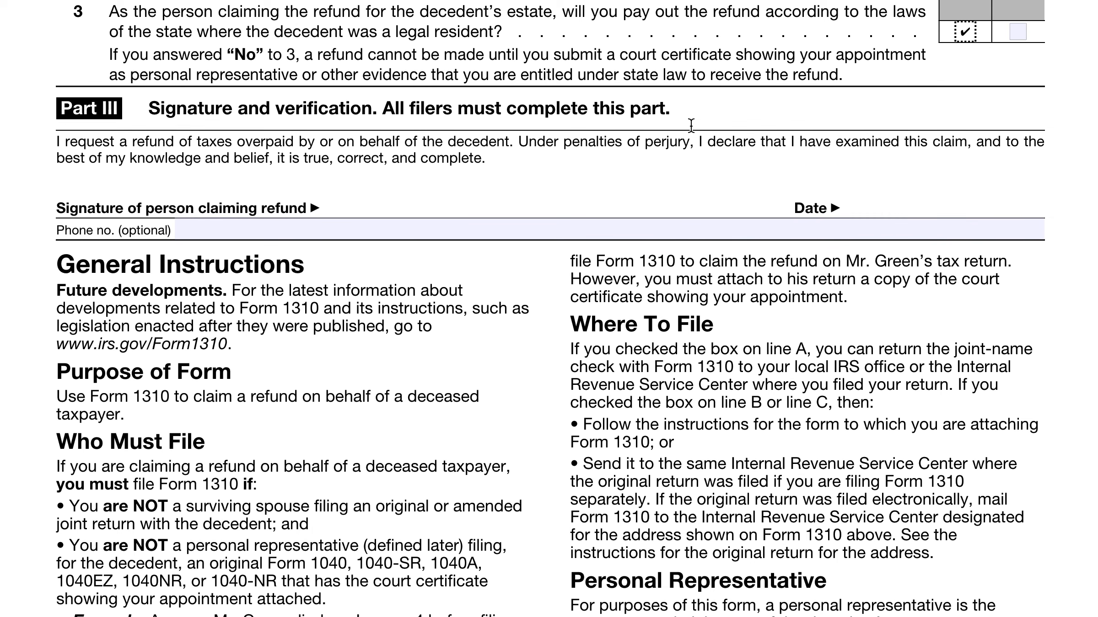
scroll(725, 361, "down", 2)
scroll(725, 361, "down", 2)
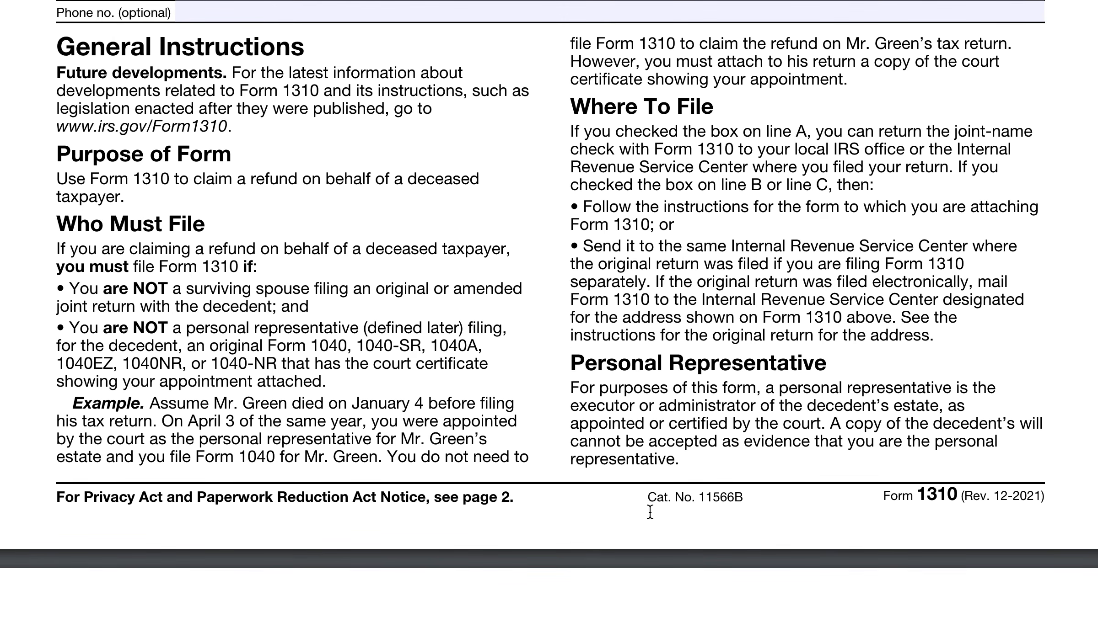
scroll(651, 402, "up", 8)
scroll(651, 402, "up", 4)
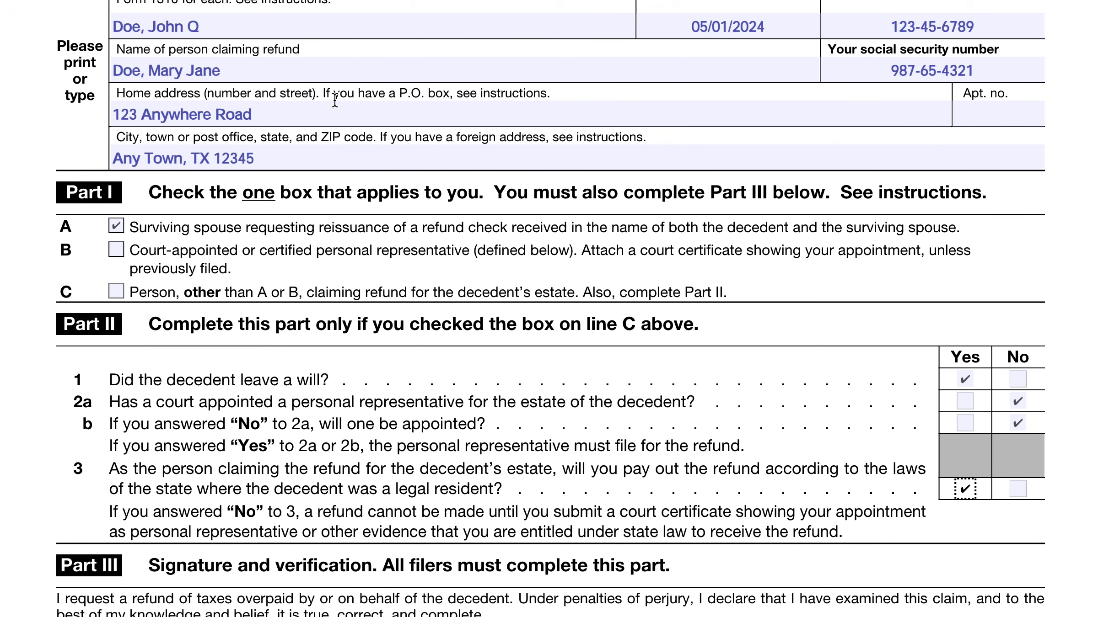
scroll(373, 158, "up", 5)
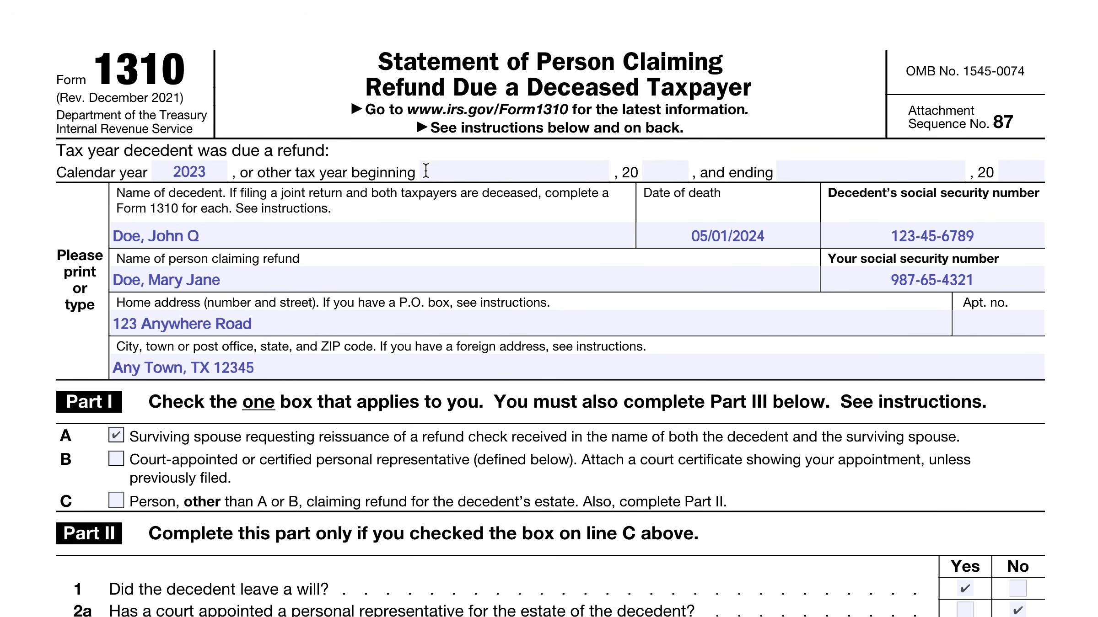